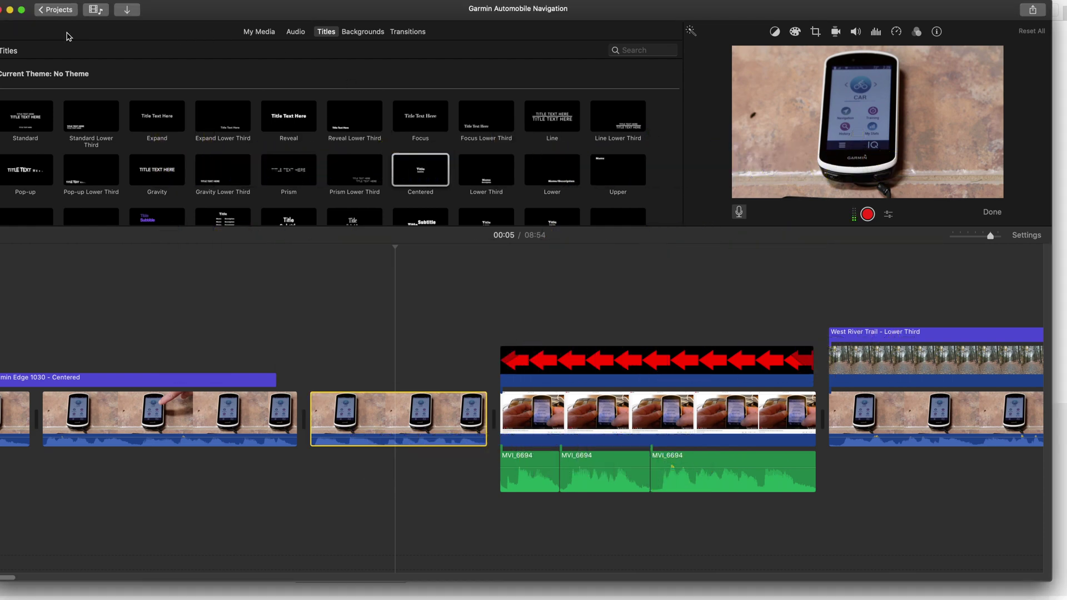
- Check the iMovie and macOS versions, then select the MVI_6694 clip and its red-arrow overlay
{"action": "left_click", "coordinate": [41, 1]}
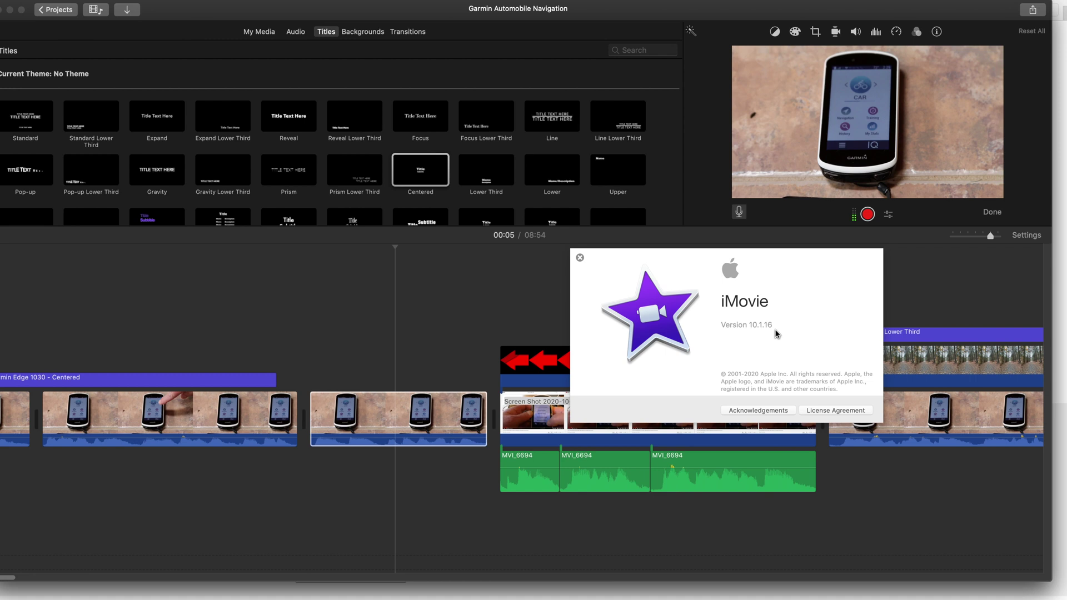
{"action": "left_click", "coordinate": [580, 257]}
{"action": "left_click", "coordinate": [2, 1]}
{"action": "left_click", "coordinate": [16, 2]}
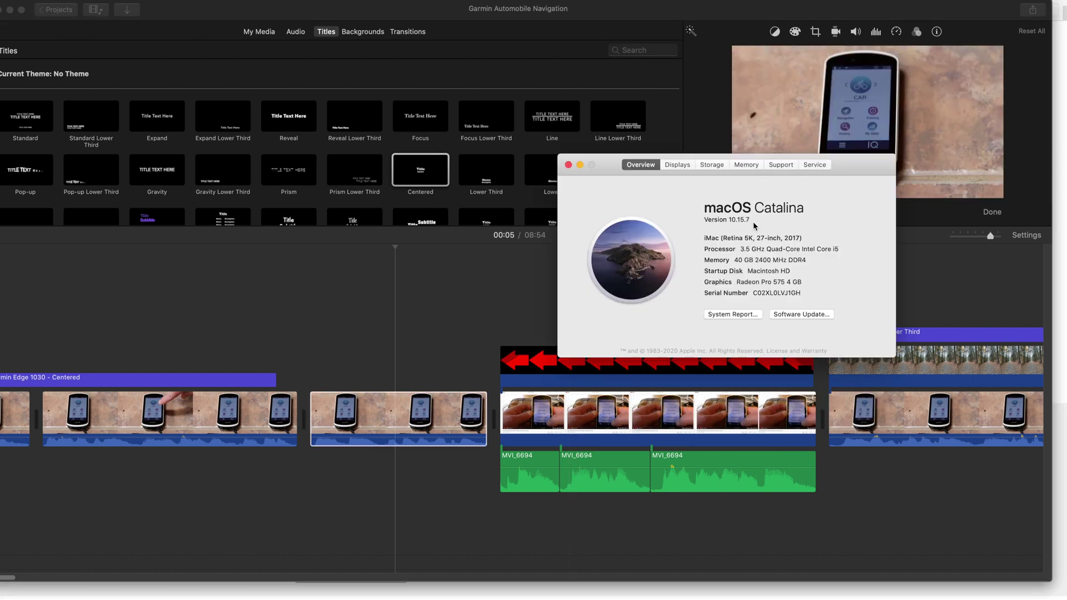
{"action": "left_click", "coordinate": [569, 165]}
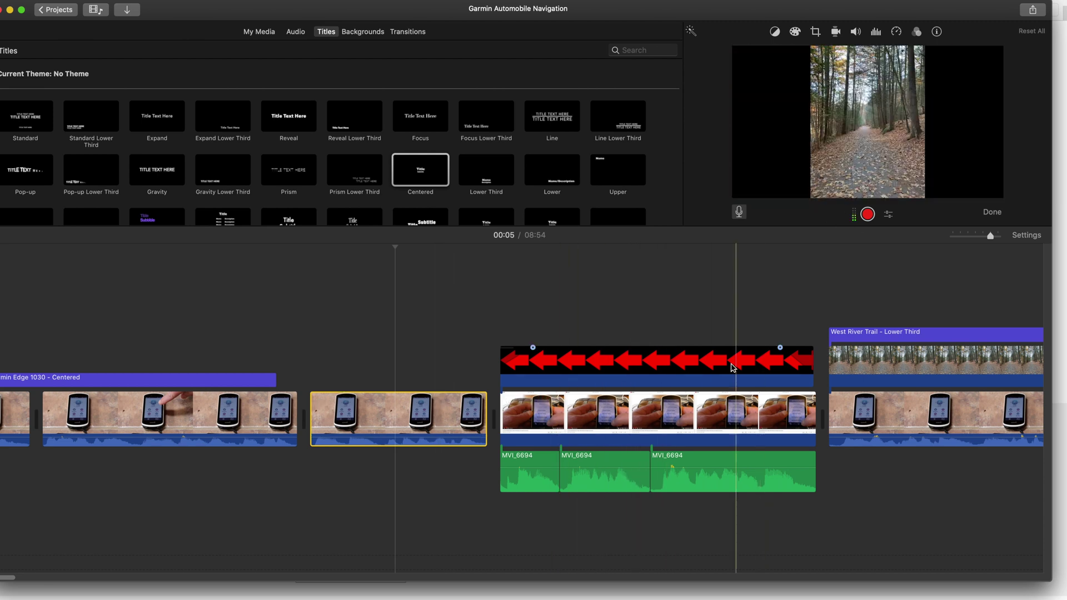
{"action": "left_click", "coordinate": [653, 414]}
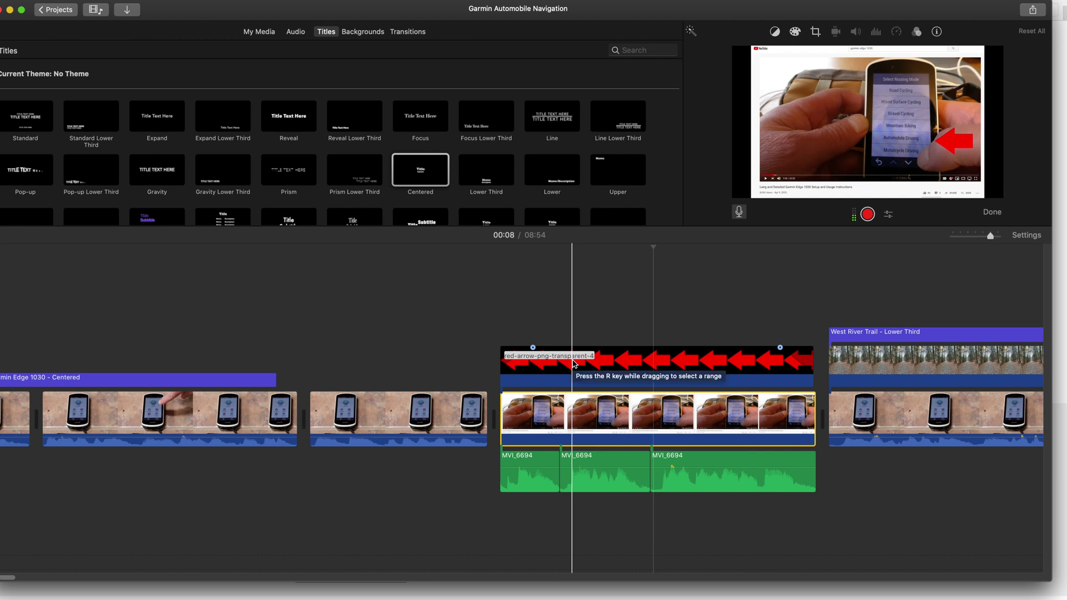
{"action": "left_click", "coordinate": [666, 362]}
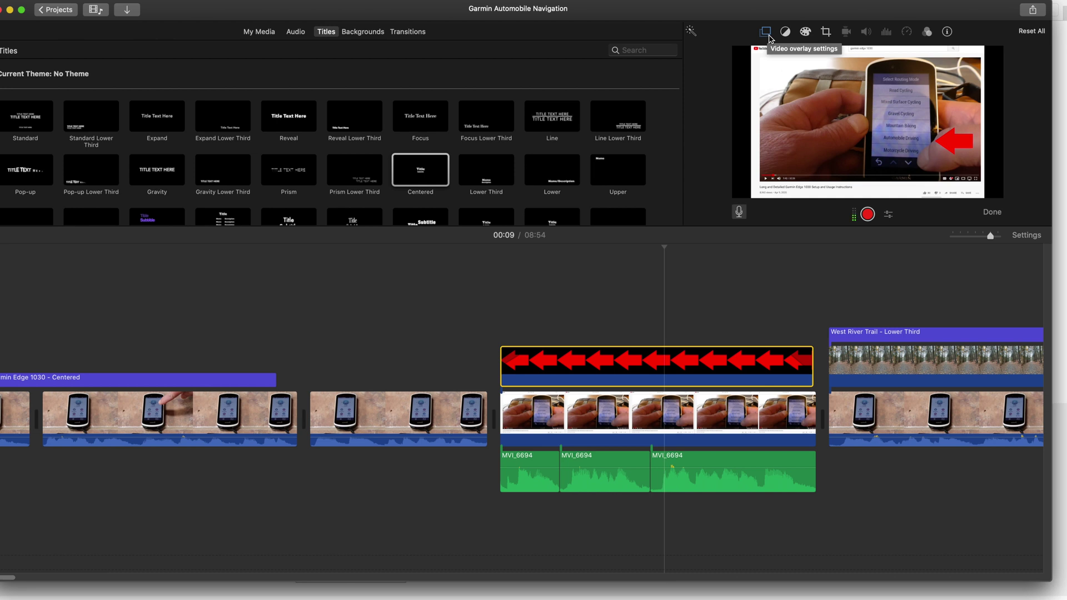
- Read the 'Add a picture-in-picture effect' steps in Help, then reselect the red-arrow overlay clip
{"action": "left_click", "coordinate": [247, 3]}
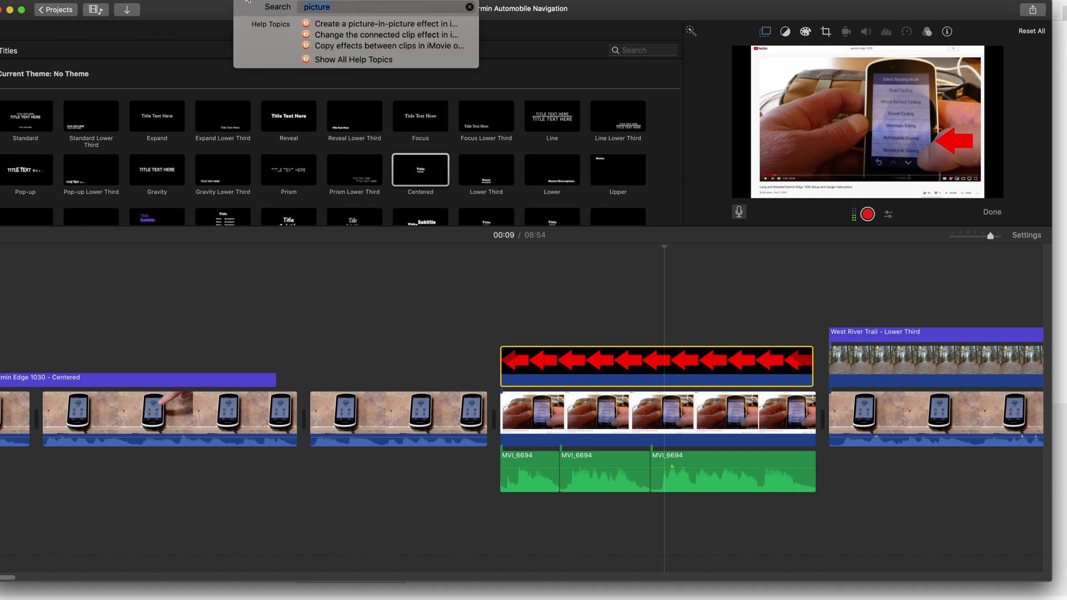
{"action": "left_click", "coordinate": [340, 27]}
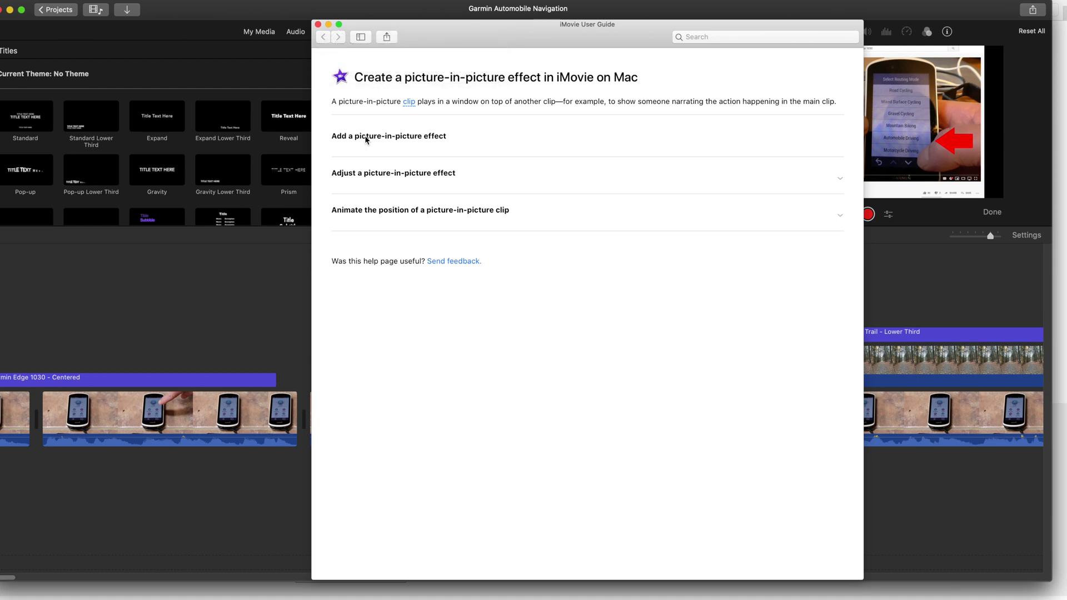
{"action": "left_click", "coordinate": [366, 140]}
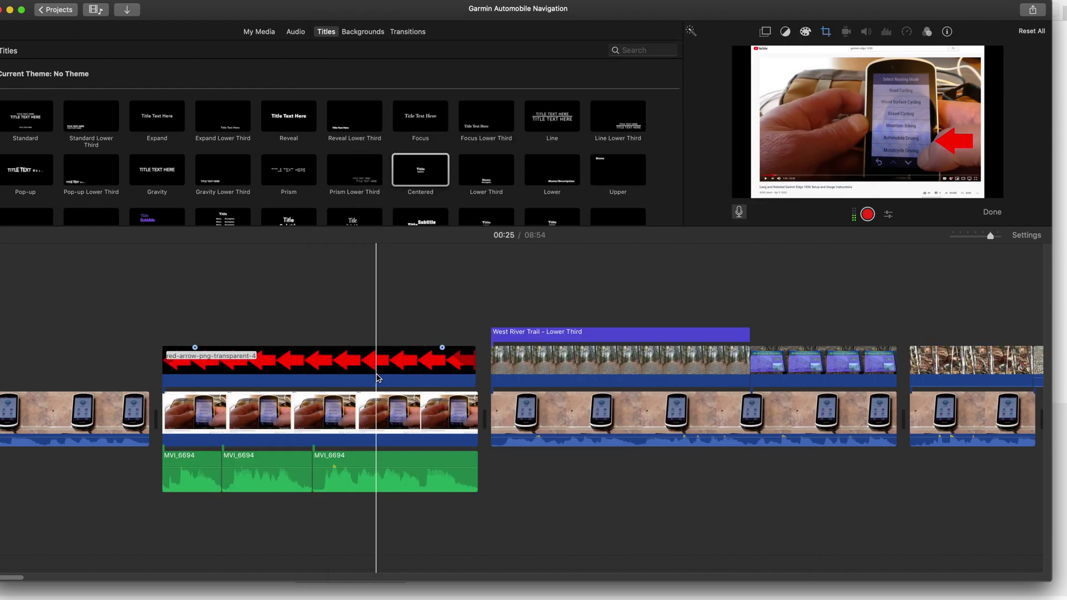
{"action": "left_click", "coordinate": [377, 378]}
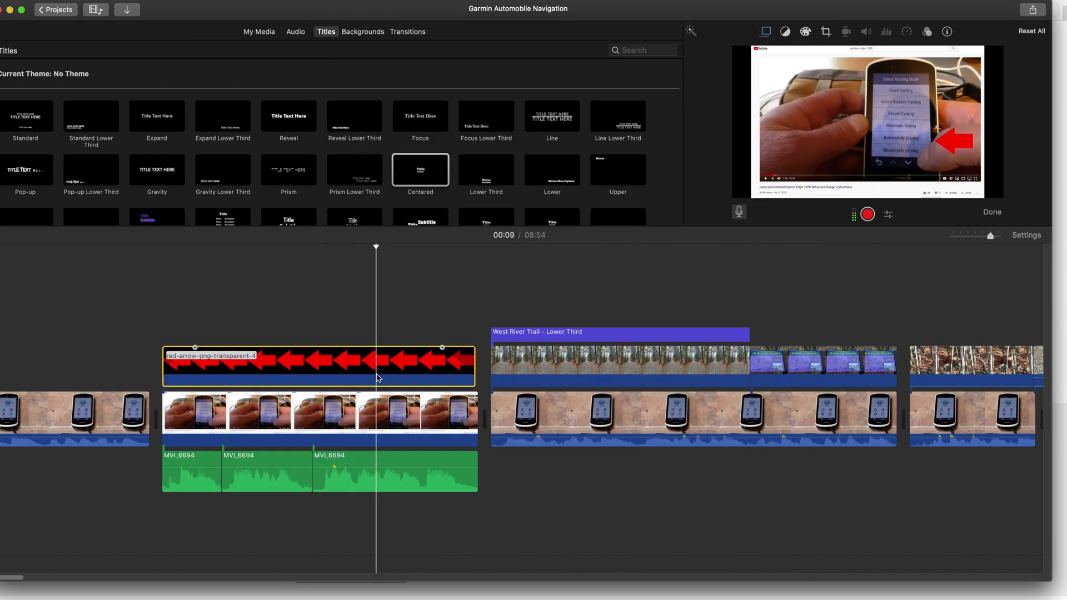
- Show the red arrow's overlay settings and nudge the inset arrow slightly lower in the viewer
{"action": "left_click", "coordinate": [766, 32]}
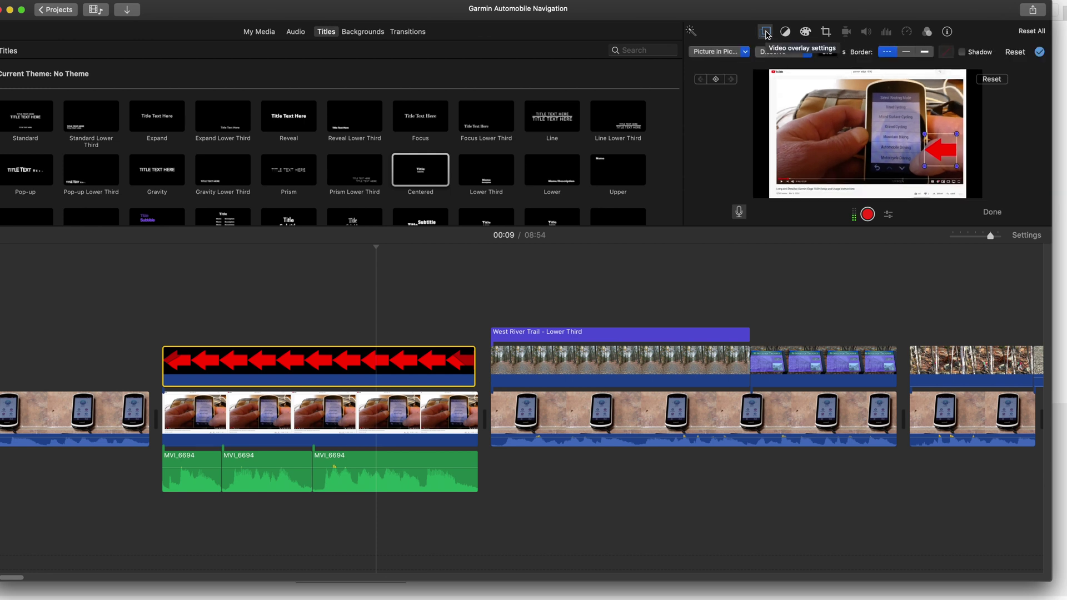
{"action": "mouse_move", "coordinate": [940, 149]}
{"action": "left_mouse_down"}
{"action": "mouse_move", "coordinate": [941, 139]}
{"action": "mouse_move", "coordinate": [941, 156]}
{"action": "left_mouse_up"}
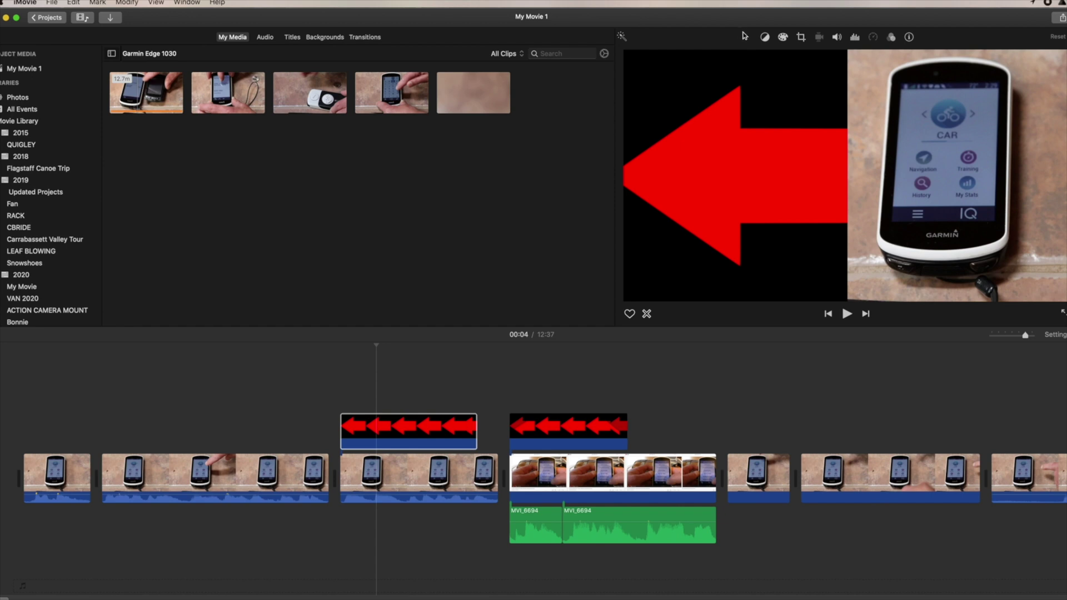
- Try selecting each of the two red-arrow overlay clips in the My Movie 1 timeline
{"action": "left_click", "coordinate": [549, 431]}
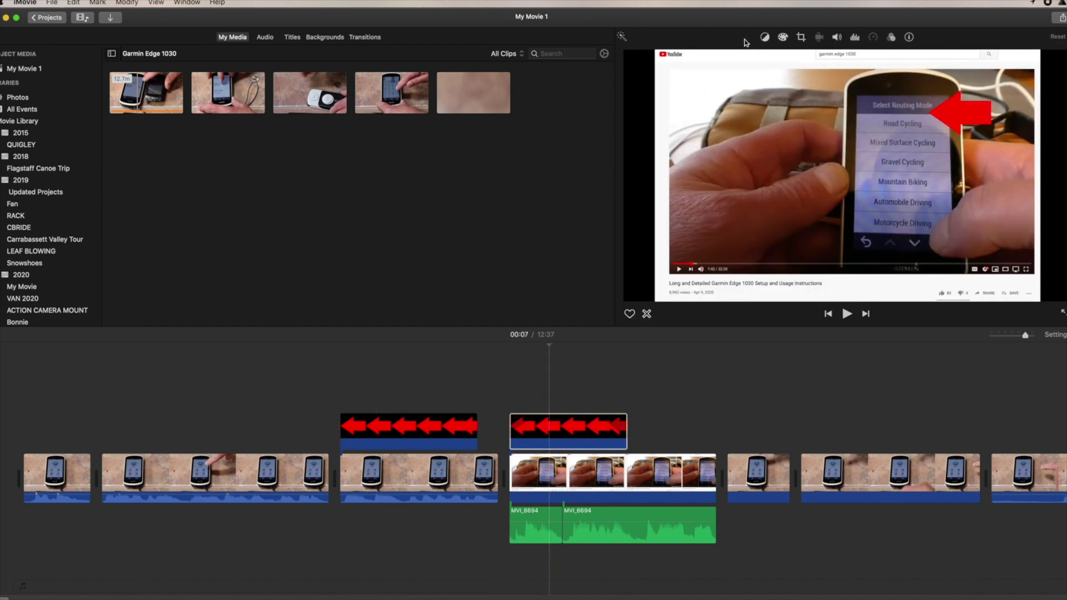
{"action": "left_click", "coordinate": [412, 431]}
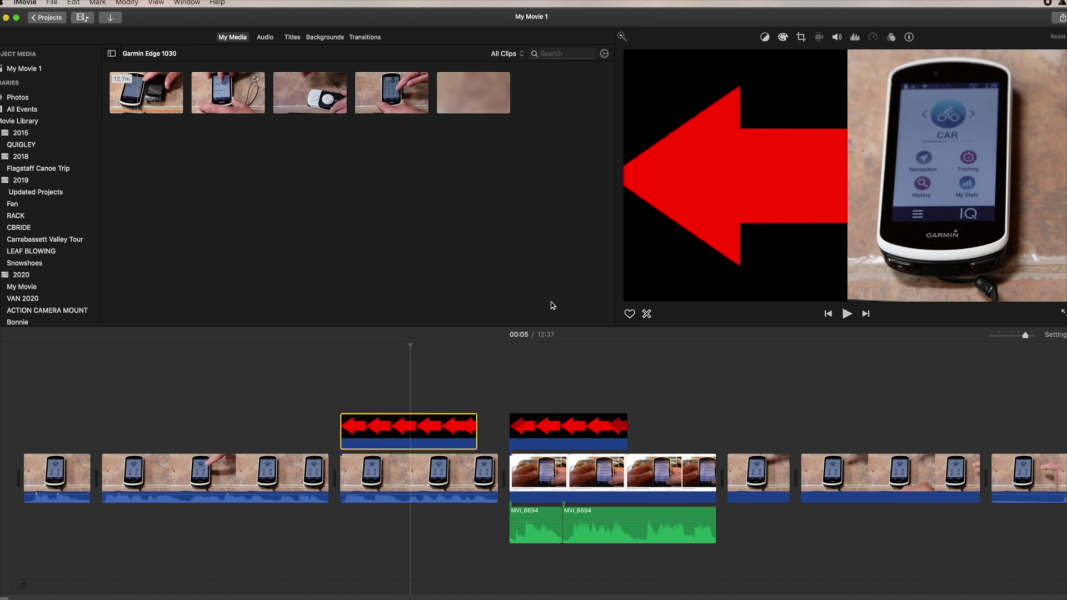
{"action": "left_click", "coordinate": [538, 429]}
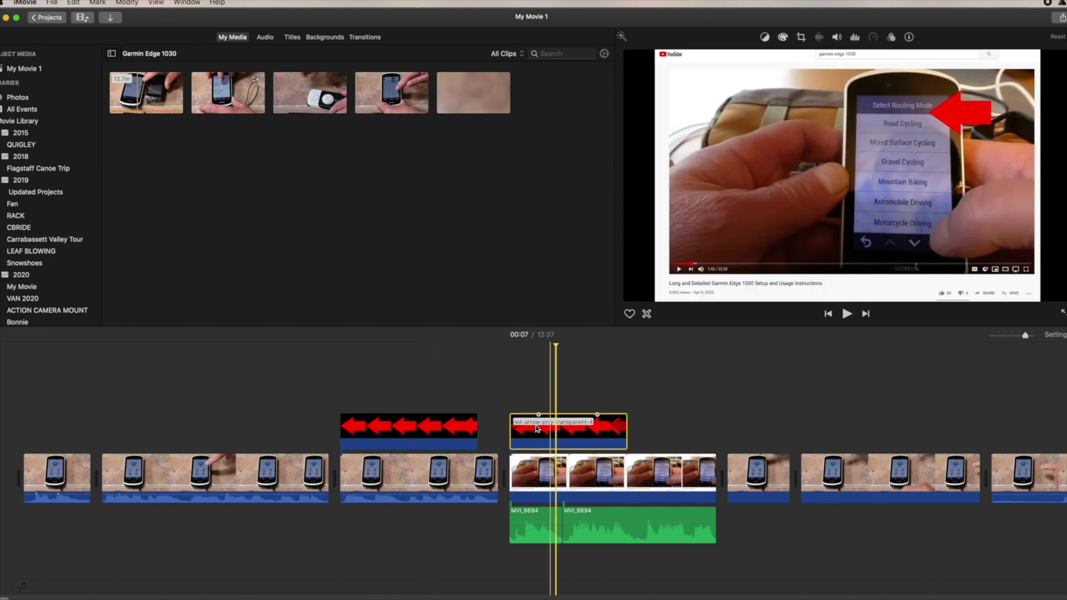
{"action": "left_click", "coordinate": [436, 425]}
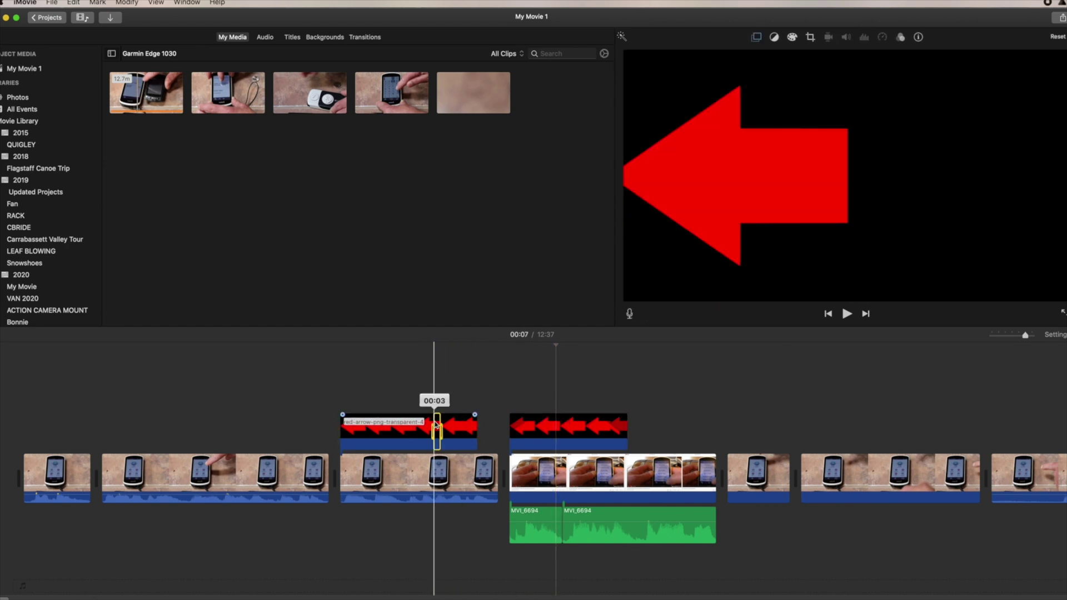
{"action": "left_click_drag", "start_coordinate": [436, 425], "coordinate": [437, 427]}
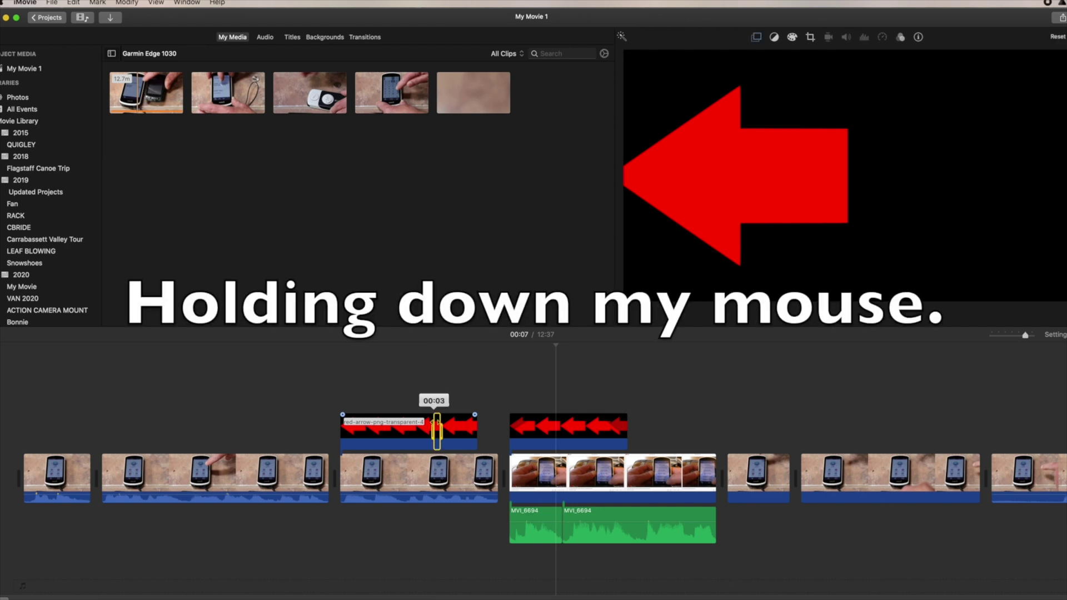
{"action": "left_click_drag", "start_coordinate": [437, 427], "coordinate": [434, 428]}
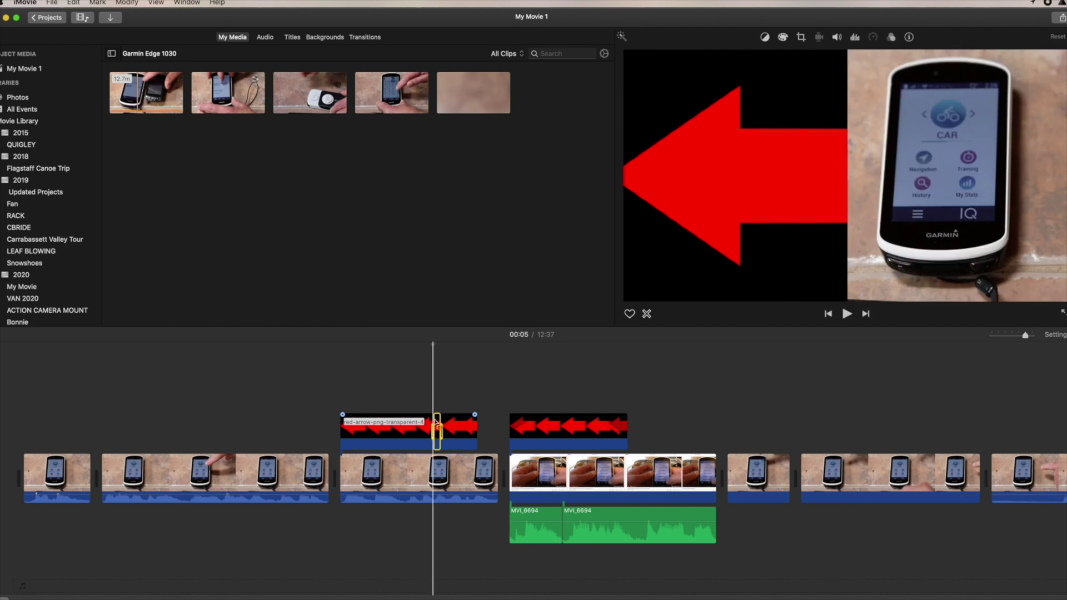
- Delete the second red-arrow overlay clip, then the first, leaving only the Garmin footage
{"action": "left_click", "coordinate": [532, 443]}
{"action": "left_click", "coordinate": [428, 427]}
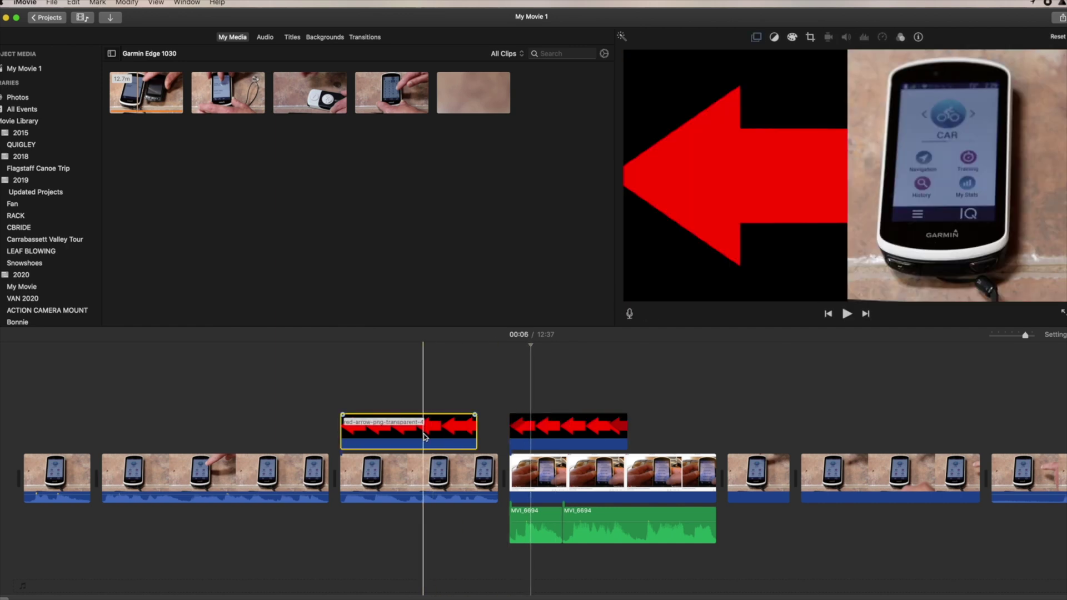
{"action": "left_click", "coordinate": [545, 443]}
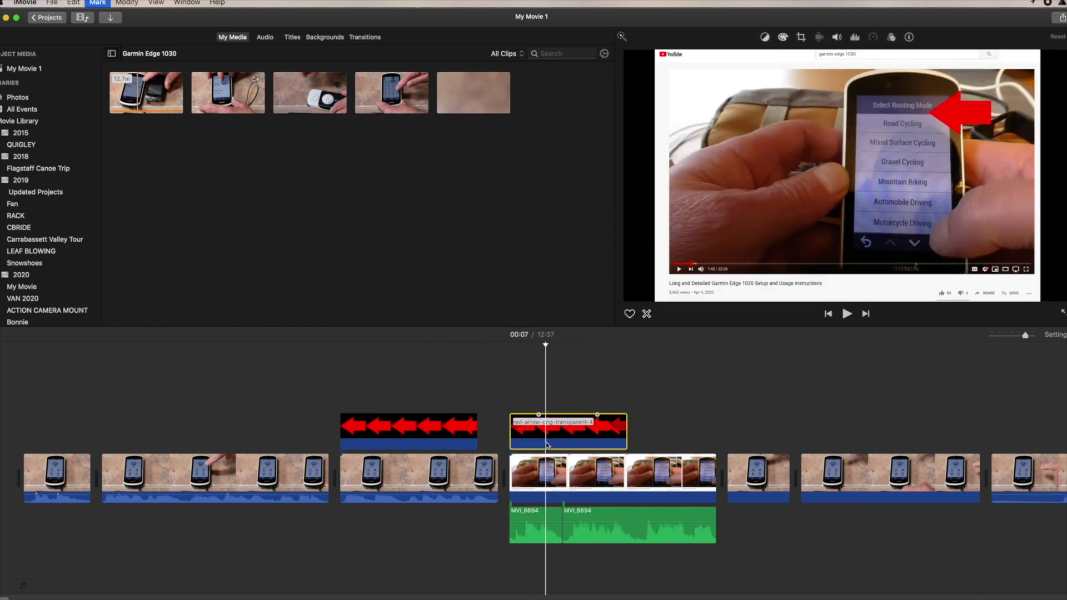
{"action": "key", "text": "Delete"}
{"action": "left_click", "coordinate": [432, 436]}
{"action": "key", "text": "Delete"}
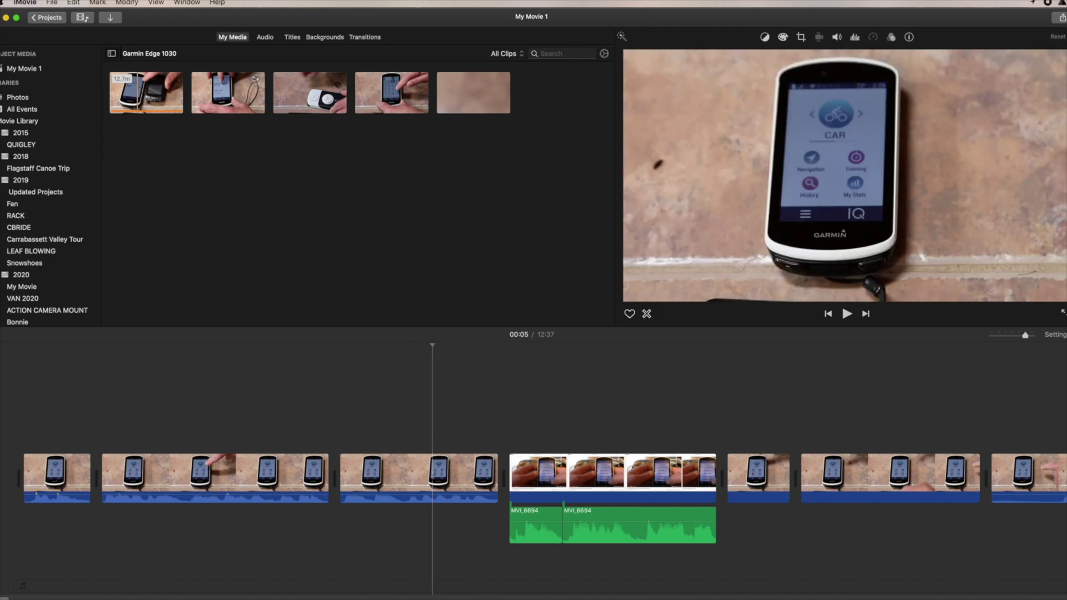
{"action": "key", "text": "super+Tab"}
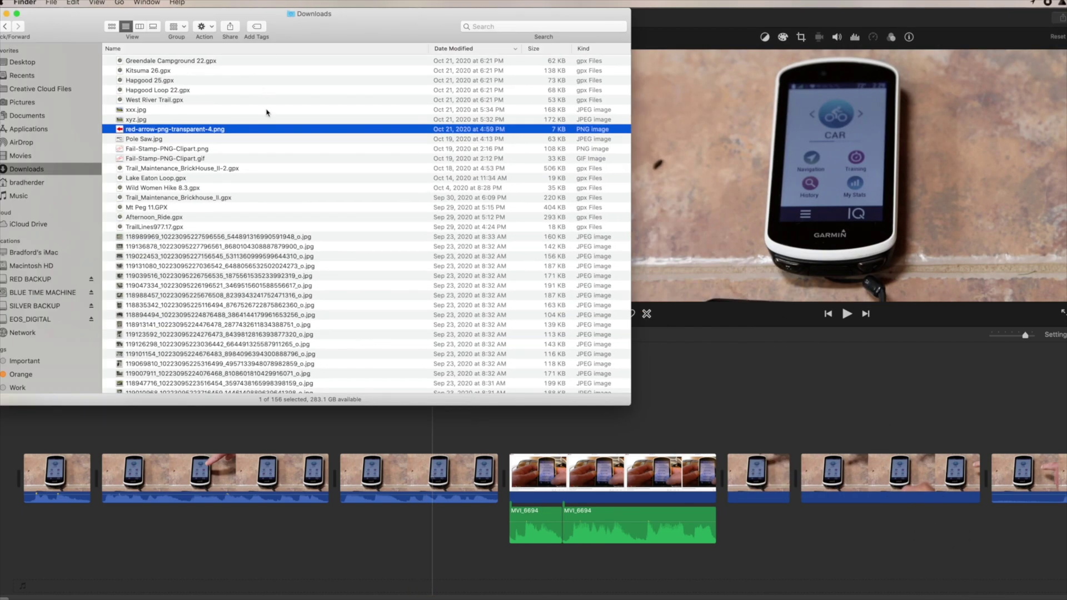
- Drag red-arrow-png-transparent-4.png from Downloads above MVI_6694 and close the Downloads window
{"action": "left_click_drag", "start_coordinate": [265, 130], "coordinate": [529, 420]}
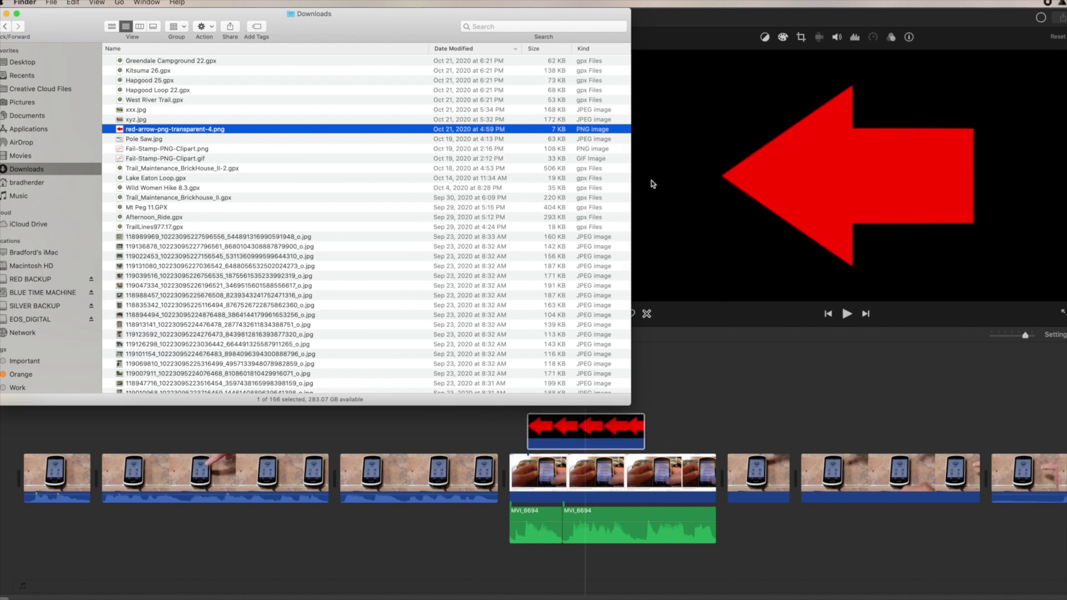
{"action": "key", "text": "super+w"}
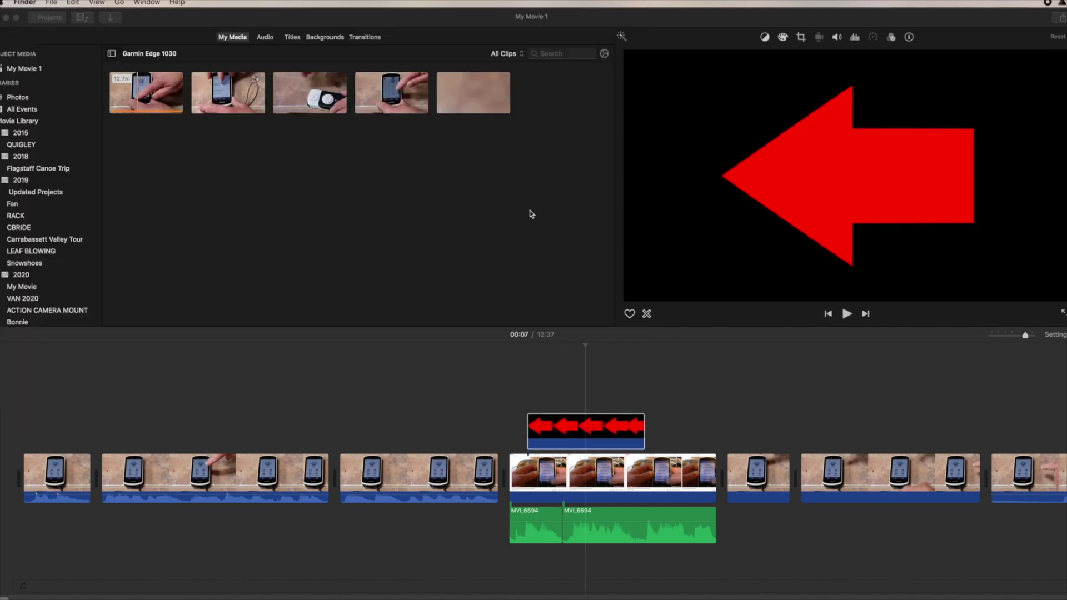
{"action": "left_click", "coordinate": [743, 39]}
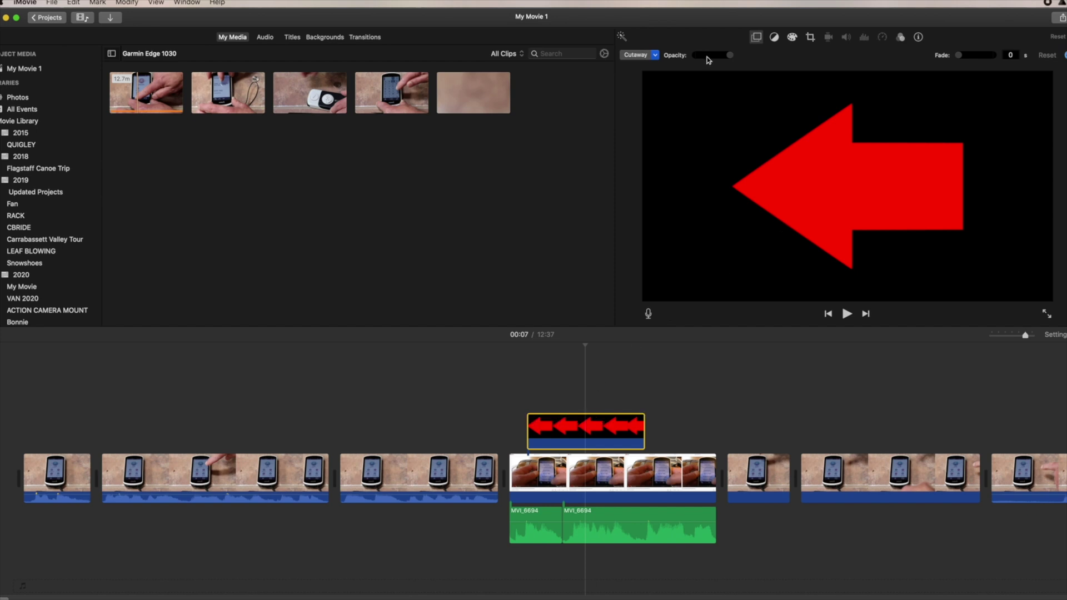
- Change the red-arrow overlay mode from Cutaway to Picture in Picture
{"action": "left_click", "coordinate": [657, 55]}
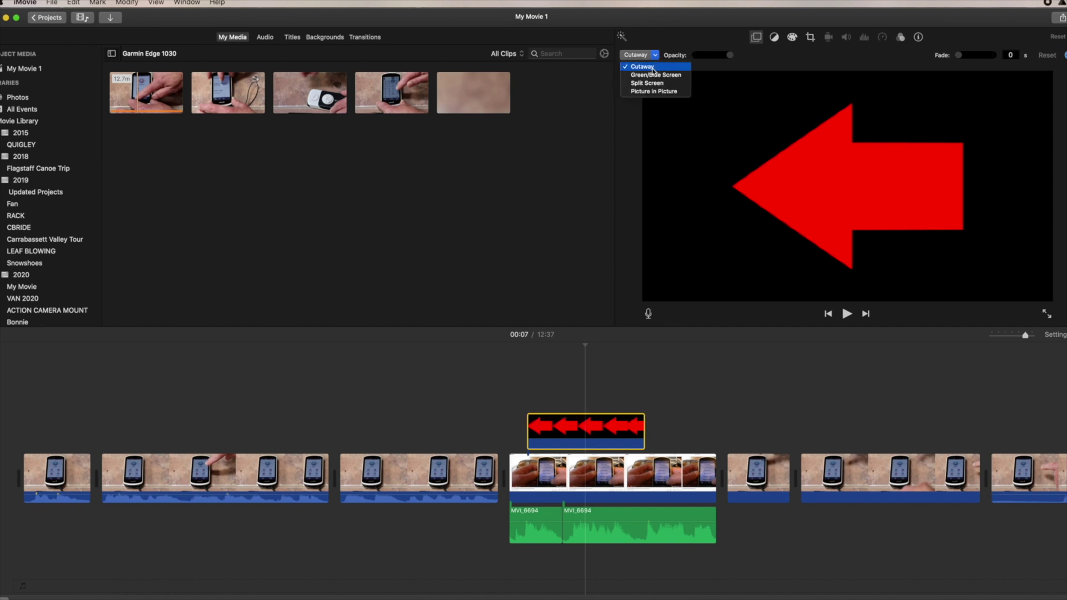
{"action": "left_click", "coordinate": [651, 91]}
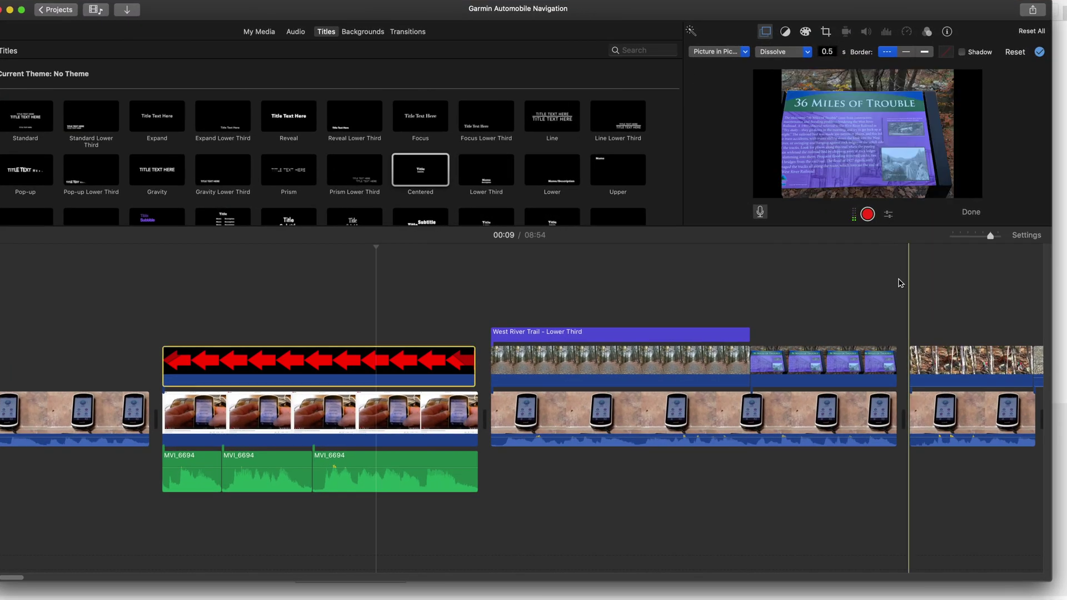
- Select the later West River Trail forest clip and view its Ken Burns end frame crop
{"action": "scroll", "coordinate": [900, 283], "scroll_direction": "right", "scroll_amount": 10}
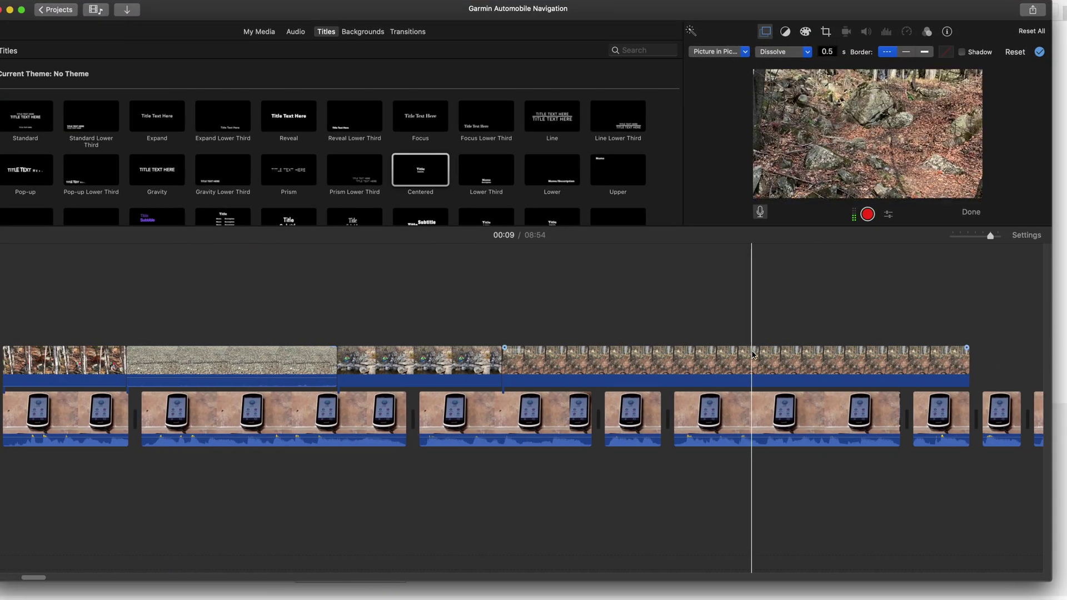
{"action": "left_click", "coordinate": [757, 364]}
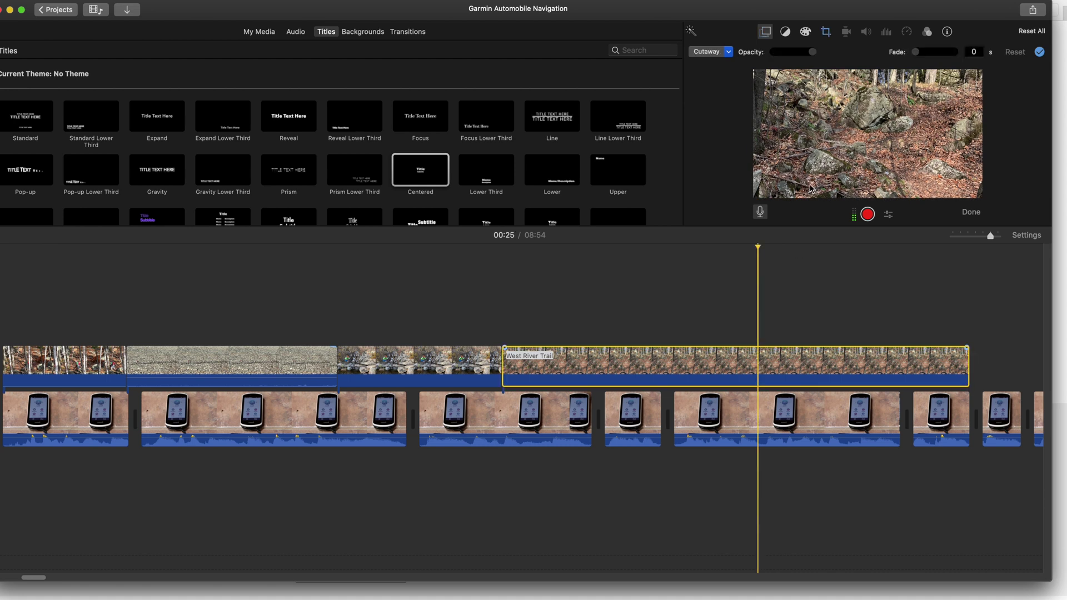
{"action": "left_click", "coordinate": [825, 31]}
{"action": "left_click", "coordinate": [844, 94]}
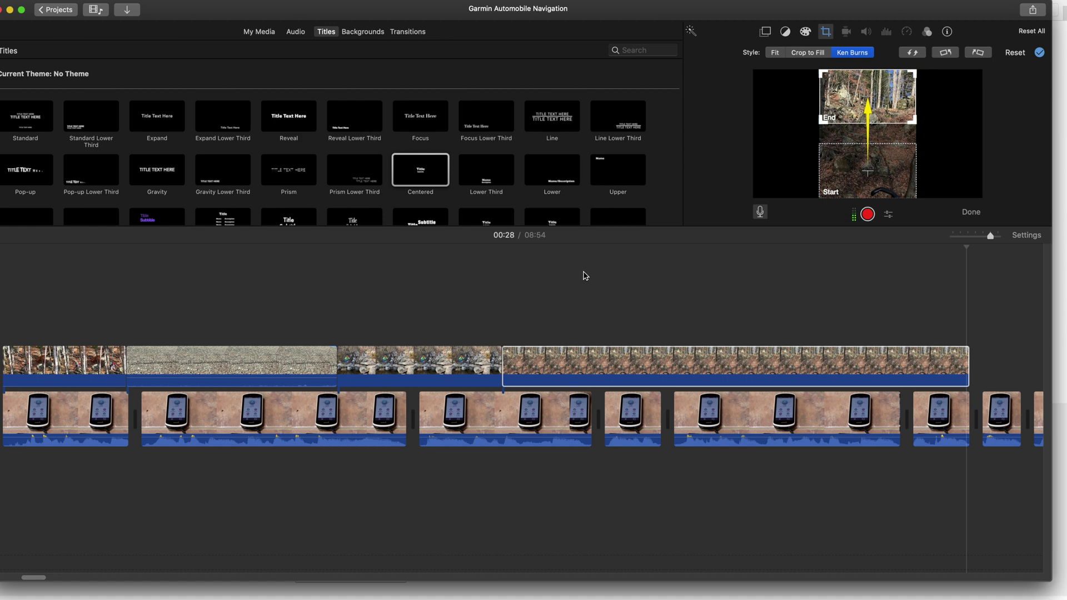
{"action": "key", "text": "super+Tab"}
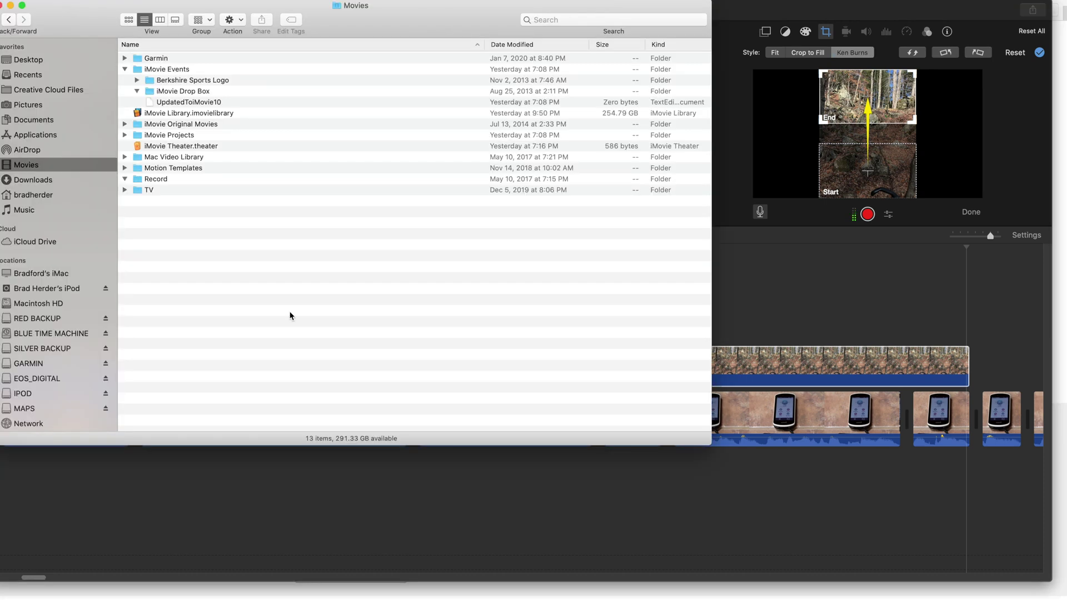
- Go to ~/Library/Preferences in Finder and search it for 'imovie', which finds 0 items
{"action": "key", "text": "super+shift+g"}
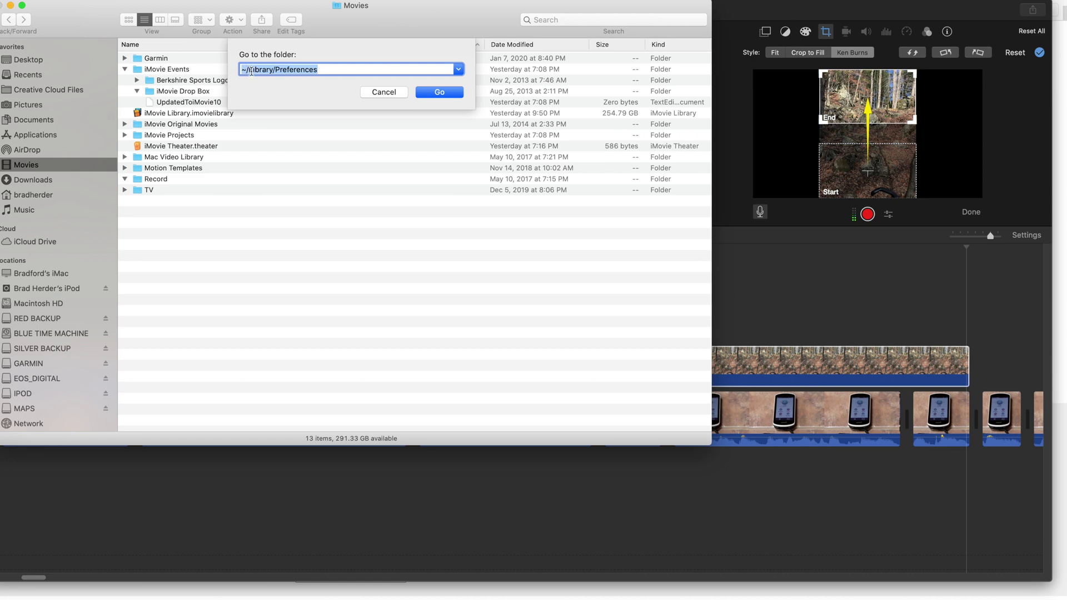
{"action": "left_click", "coordinate": [434, 96]}
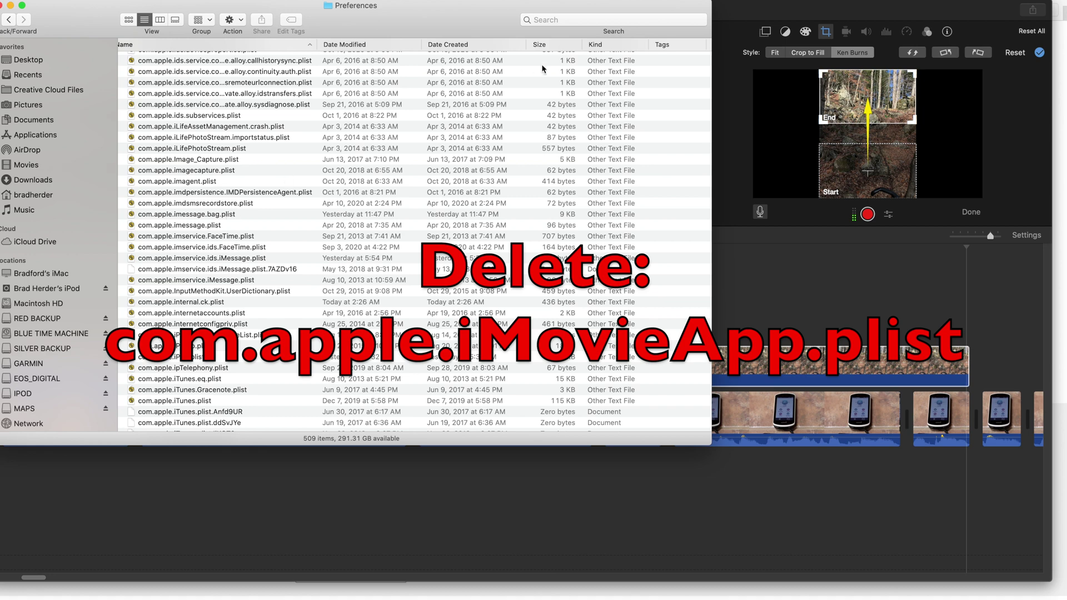
{"action": "left_click", "coordinate": [536, 19]}
{"action": "type", "text": "imovie"}
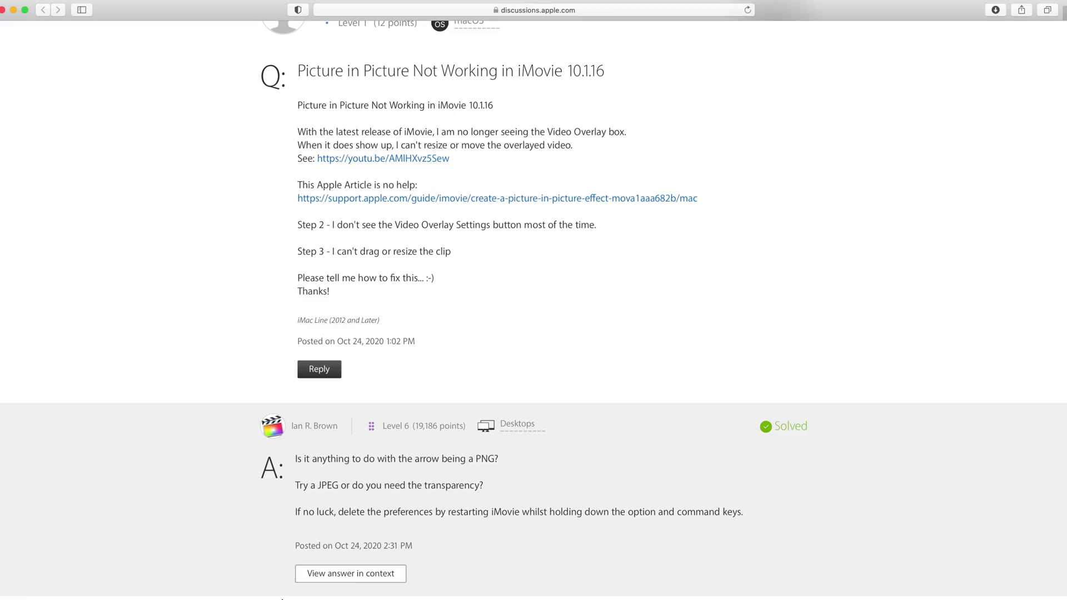
{"action": "scroll", "coordinate": [180, 177], "scroll_direction": "up", "scroll_amount": 6}
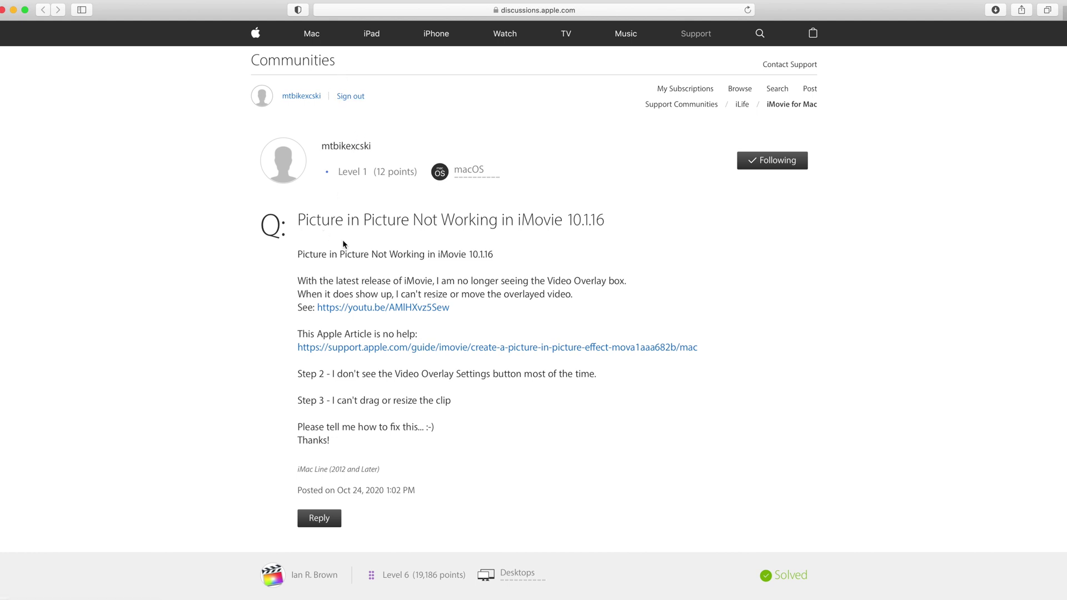
- Scroll to the thread's solved answer about deleting iMovie preferences, then close Safari
{"action": "scroll", "coordinate": [344, 334], "scroll_direction": "down", "scroll_amount": 15}
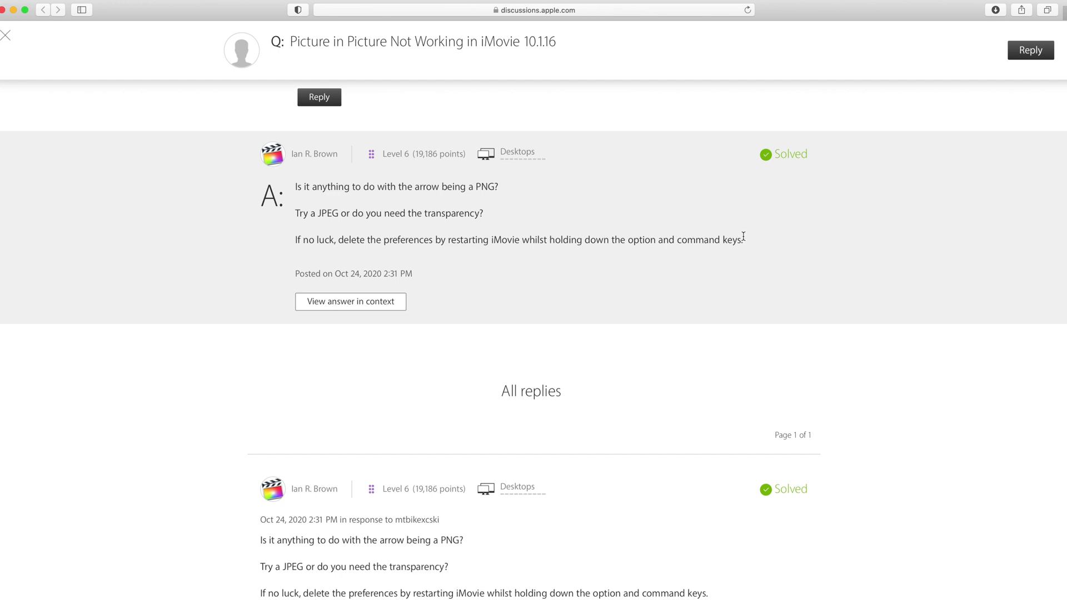
{"action": "left_click", "coordinate": [2, 9]}
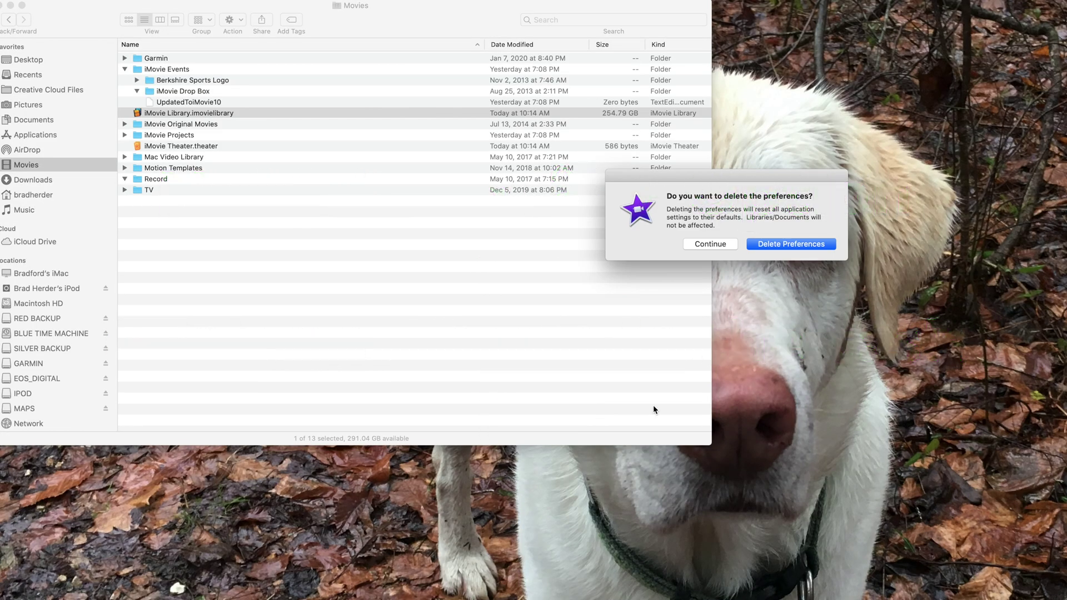
- Confirm Delete Preferences, pass the Continue and Get Started welcome pages, then show the media library
{"action": "left_click", "coordinate": [760, 245]}
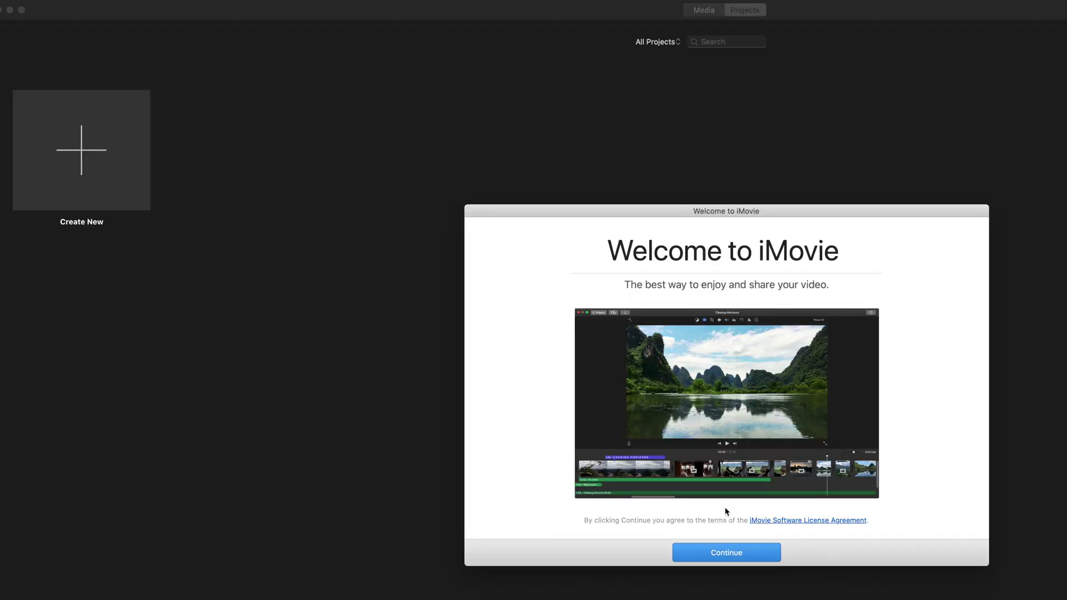
{"action": "left_click", "coordinate": [727, 561]}
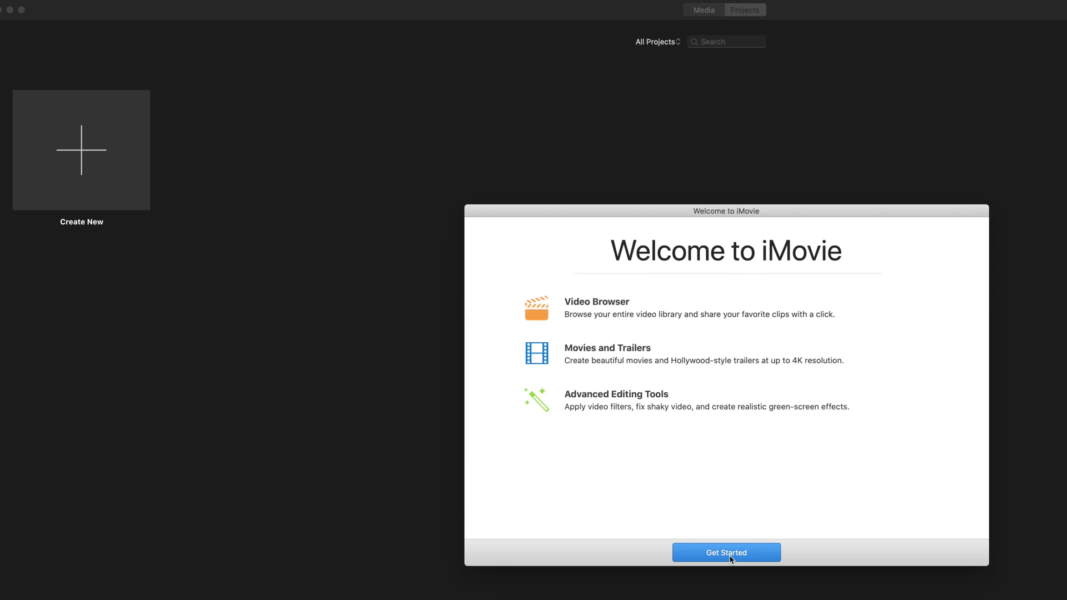
{"action": "left_click", "coordinate": [730, 558]}
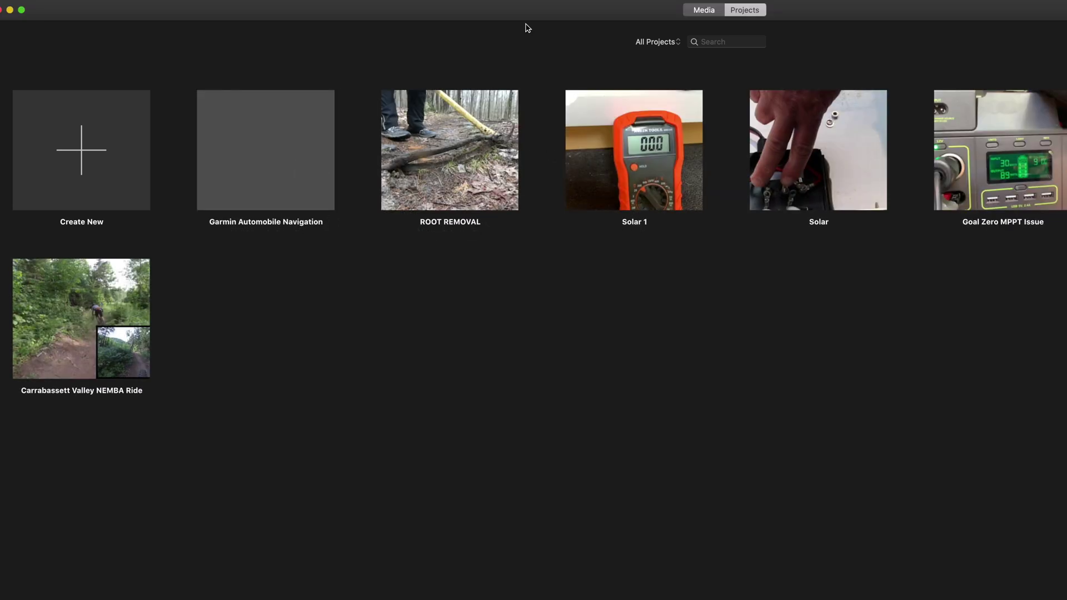
{"action": "left_click", "coordinate": [703, 9]}
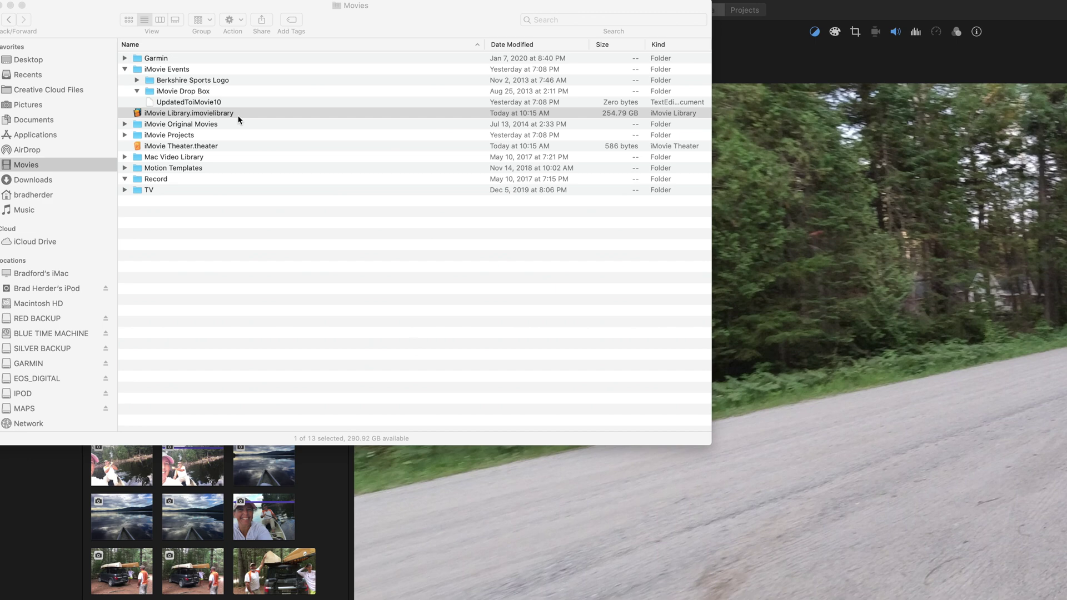
- Quit and relaunch iMovie, dismiss What's New, and view the project list with Garmin, ROOT REMOVAL and Solar 1
{"action": "left_click", "coordinate": [421, 507]}
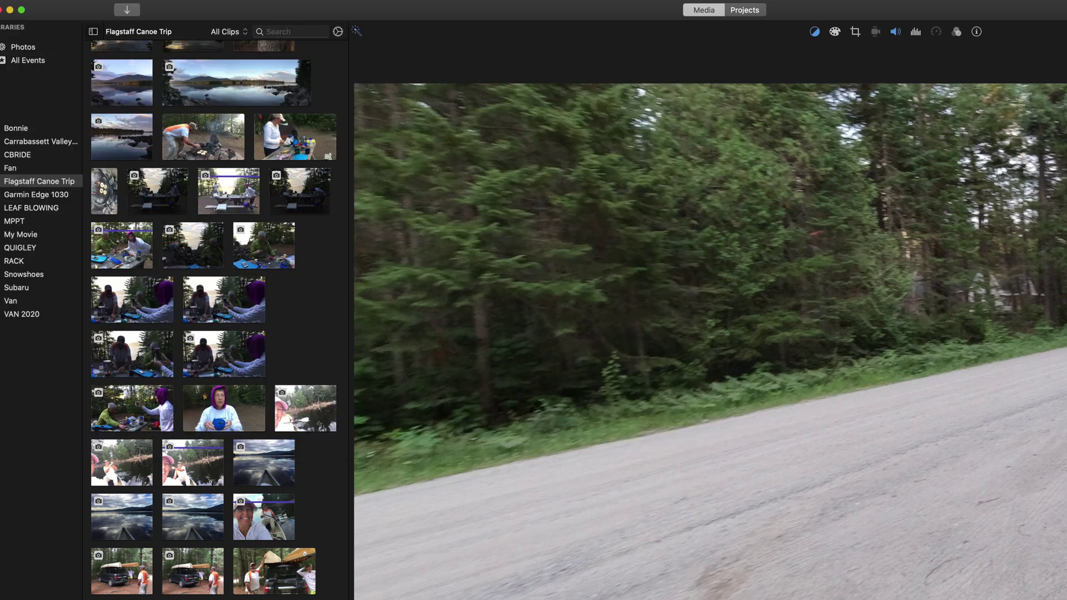
{"action": "left_click", "coordinate": [25, 2]}
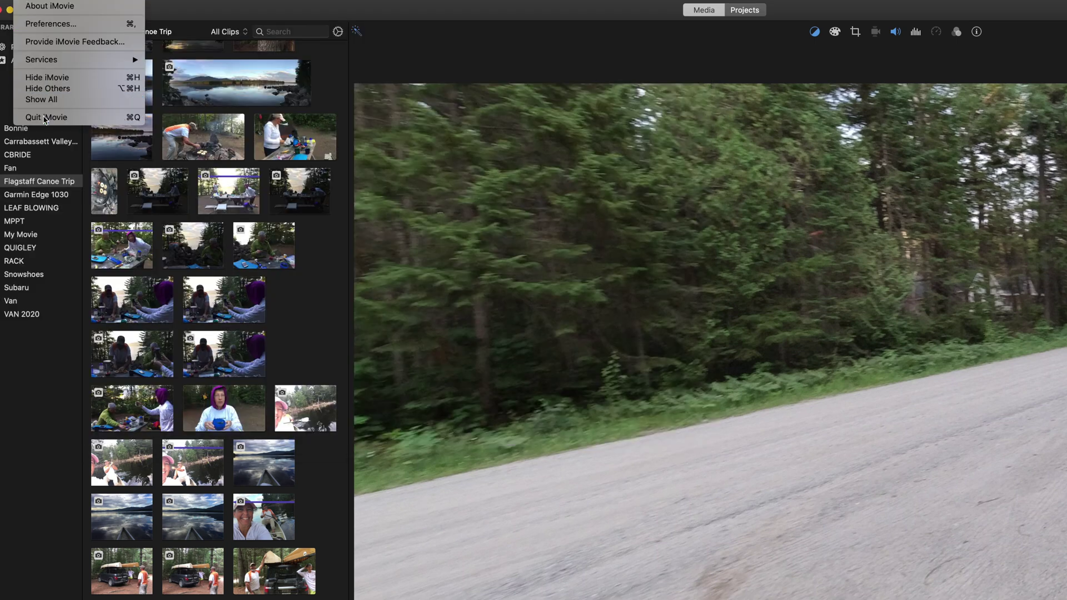
{"action": "left_click", "coordinate": [45, 119]}
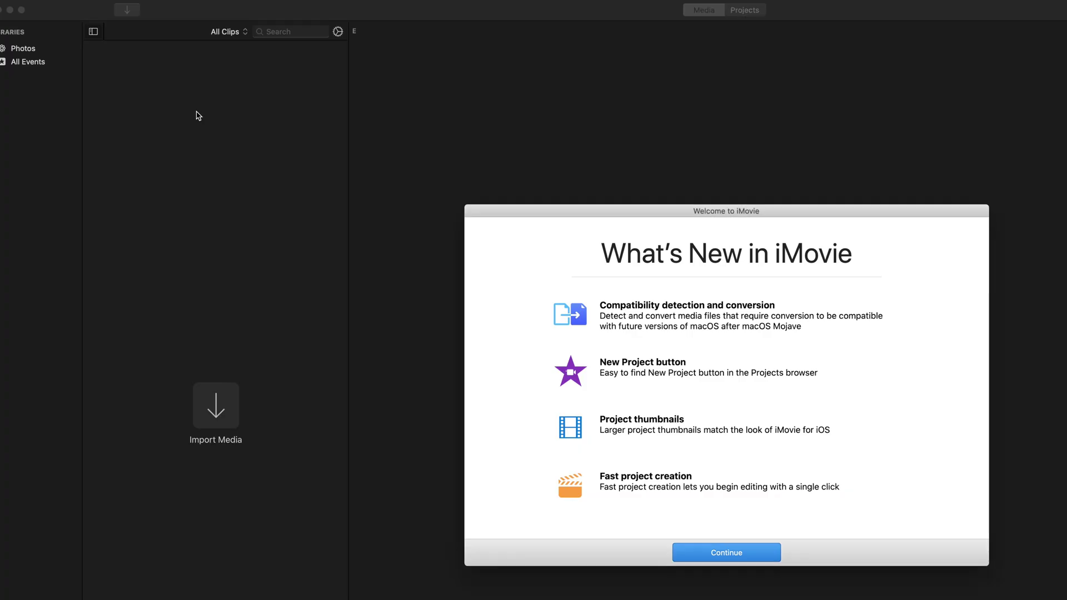
{"action": "left_click", "coordinate": [697, 554]}
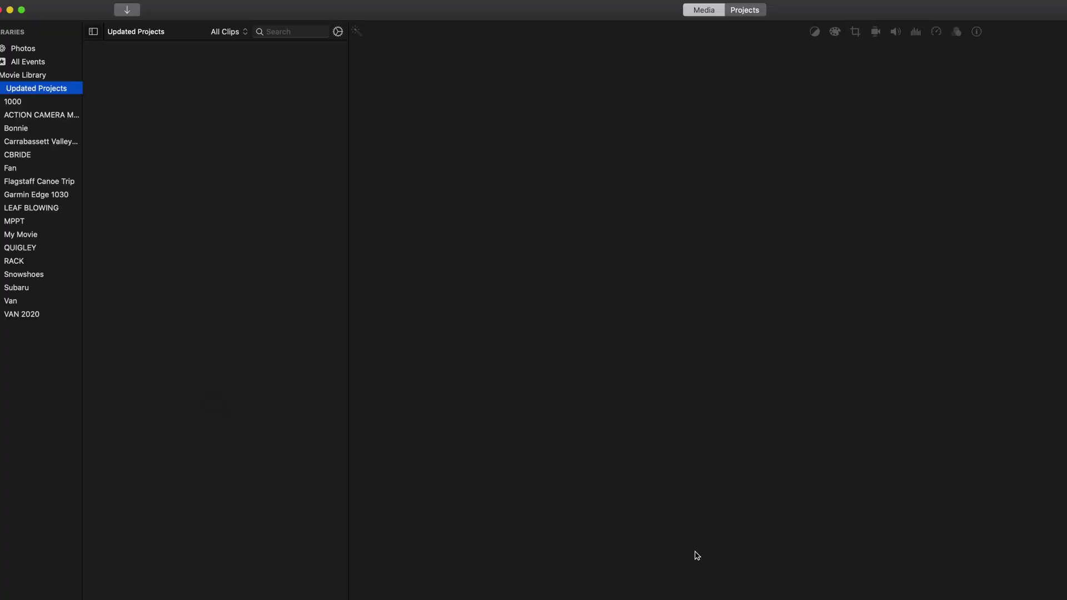
{"action": "left_click", "coordinate": [745, 11]}
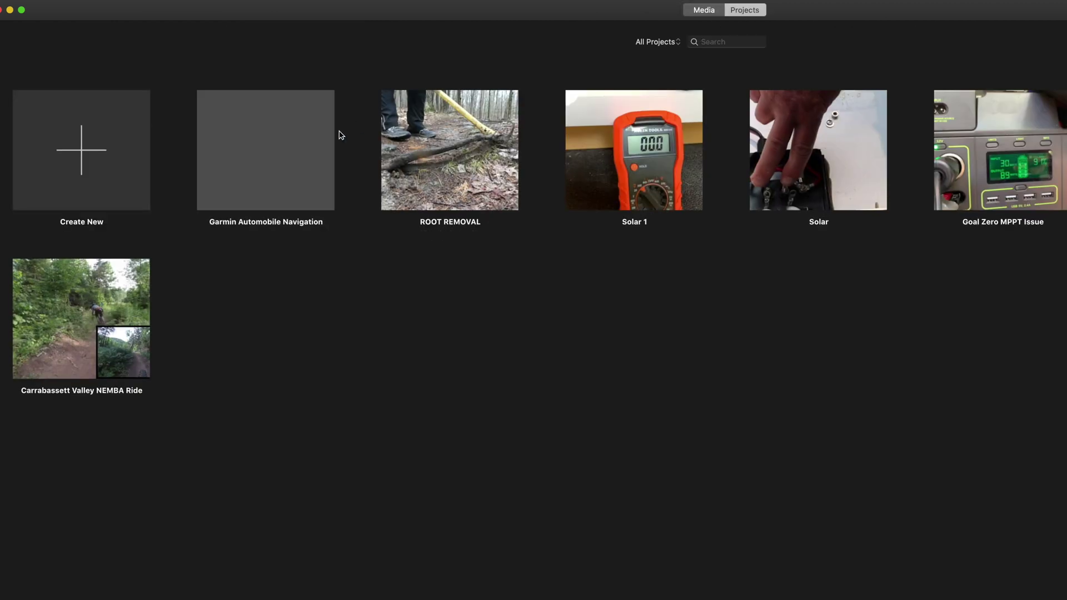